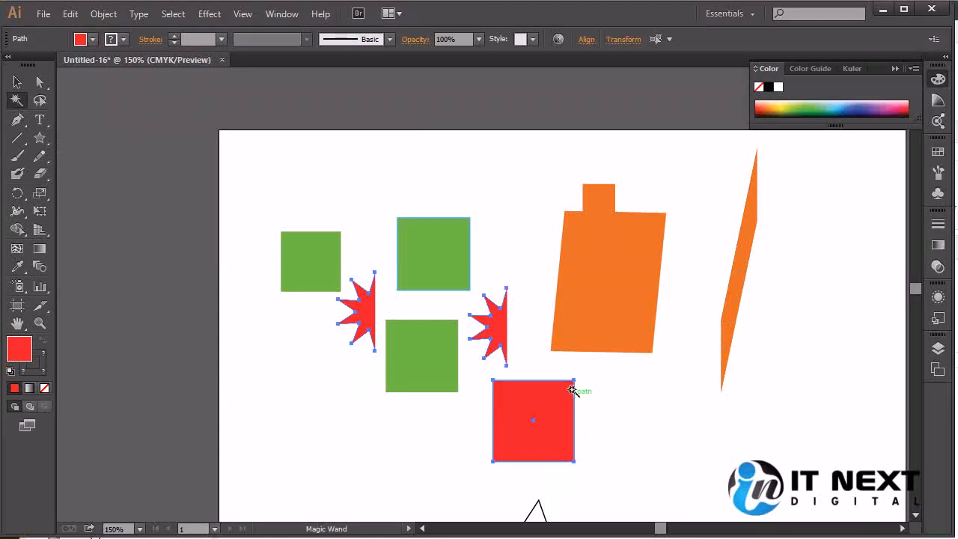
# Use the Magic Wand to select the orange, green and red shapes in turn by matching fill color.
pyautogui.click(621, 294)
pyautogui.click(460, 253)
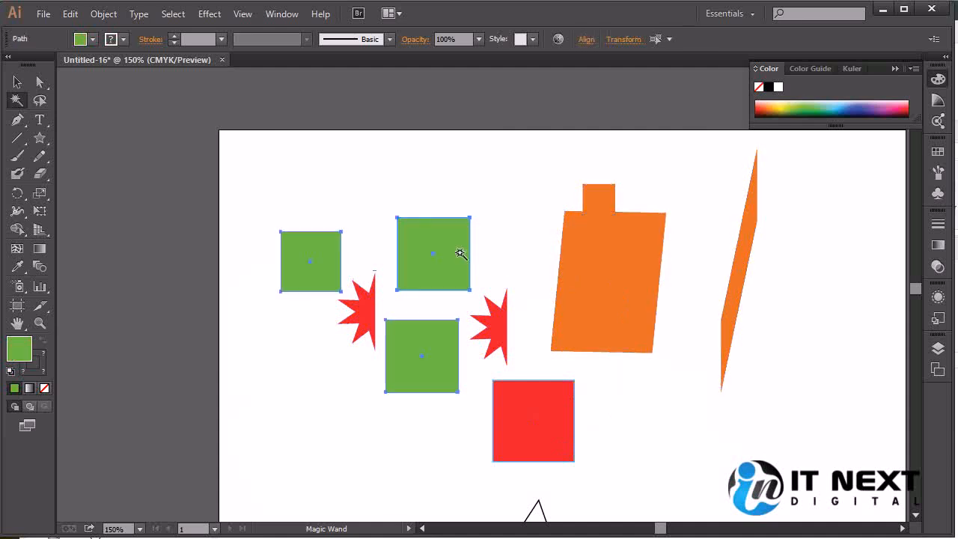
pyautogui.click(610, 267)
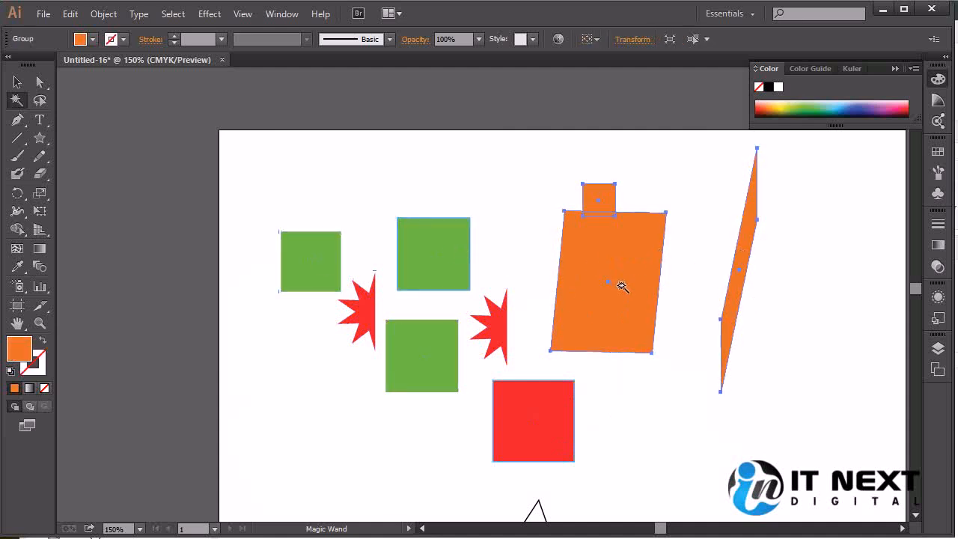
pyautogui.press('space')
pyautogui.moveTo(708, 441); pyautogui.dragTo(652, 415)
pyautogui.click(504, 385)
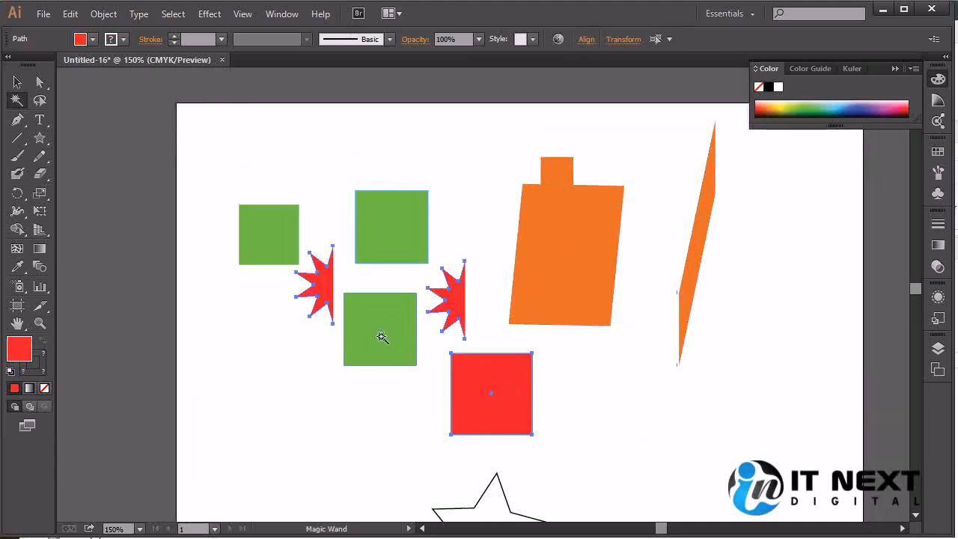
# Deselect the red shapes and duplicate the green square into the empty areas of the artboard, including one small copy near the right edge.
pyautogui.click(17, 82)
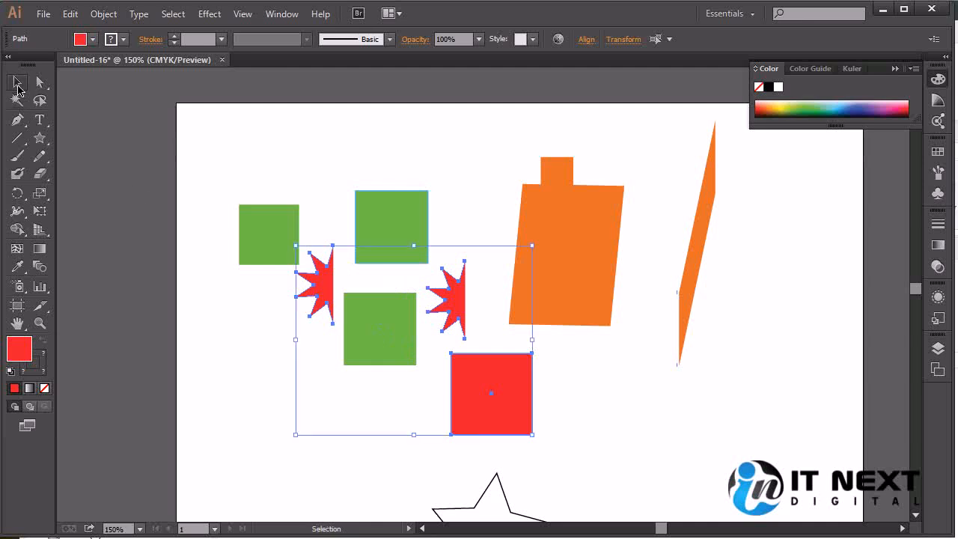
pyautogui.click(244, 365)
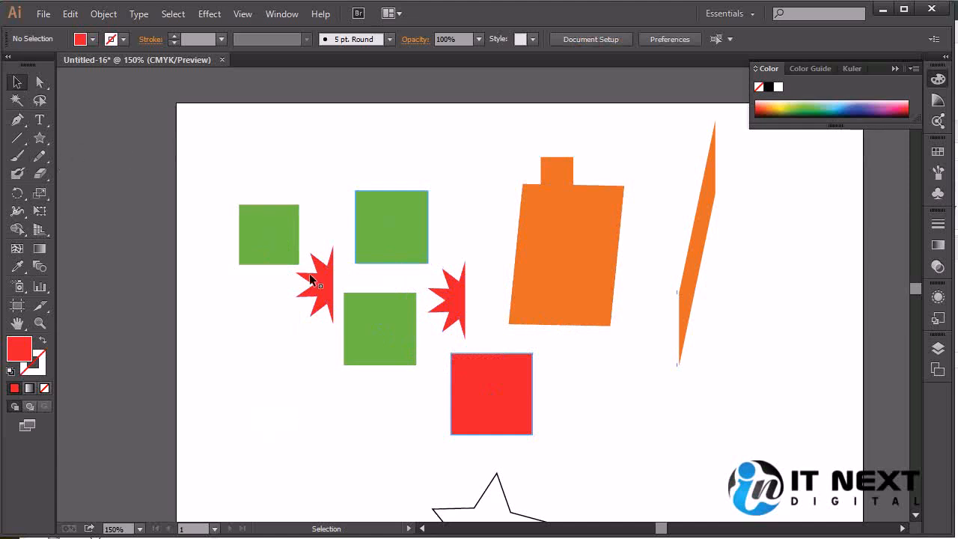
pyautogui.click(378, 337)
pyautogui.keyDown('alt'); pyautogui.moveTo(415, 336); pyautogui.dragTo(729, 452); pyautogui.keyUp('alt')
pyautogui.keyDown('alt'); pyautogui.moveTo(729, 451); pyautogui.dragTo(823, 461); pyautogui.keyUp('alt')
pyautogui.keyDown('alt'); pyautogui.moveTo(776, 398); pyautogui.dragTo(799, 424); pyautogui.keyUp('alt')
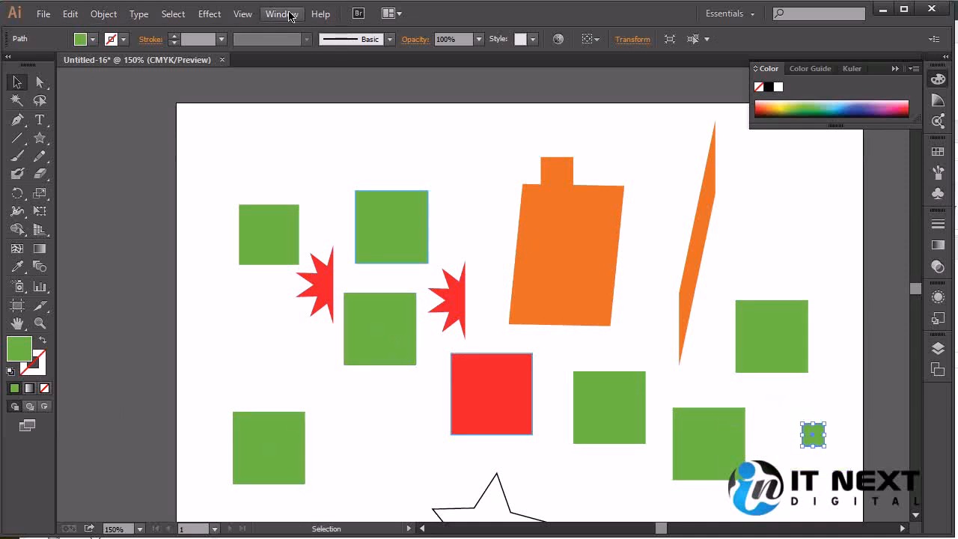
# Give the three large green squares on the right side of the artboard a near-black stroke and deselect them.
pyautogui.click(724, 430)
pyautogui.keyDown('shift'); pyautogui.click(587, 390); pyautogui.keyUp('shift')
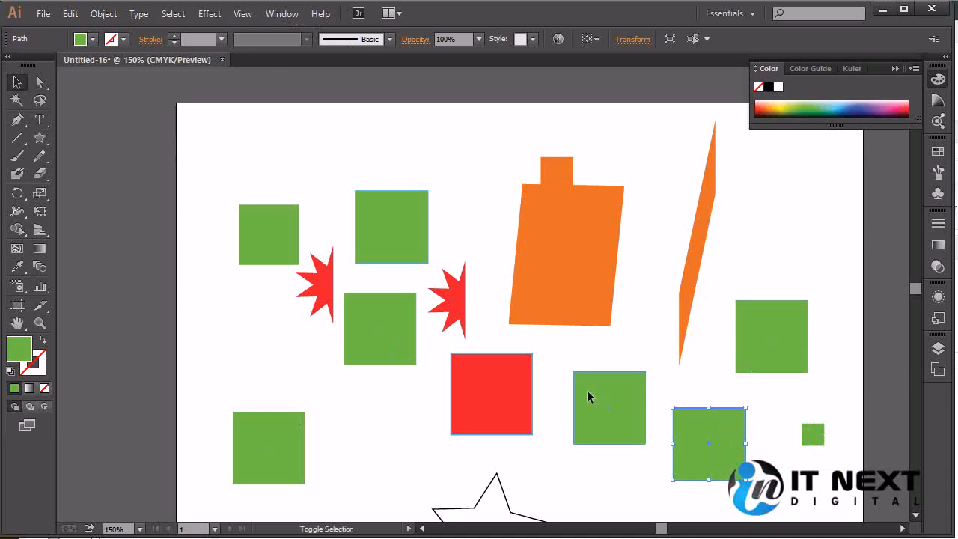
pyautogui.keyDown('shift'); pyautogui.click(741, 345); pyautogui.keyUp('shift')
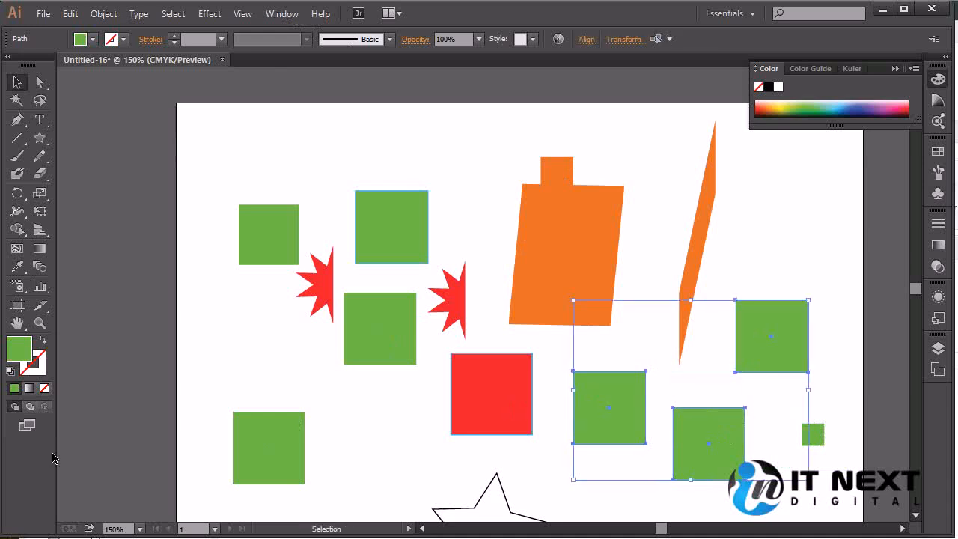
pyautogui.click(33, 373)
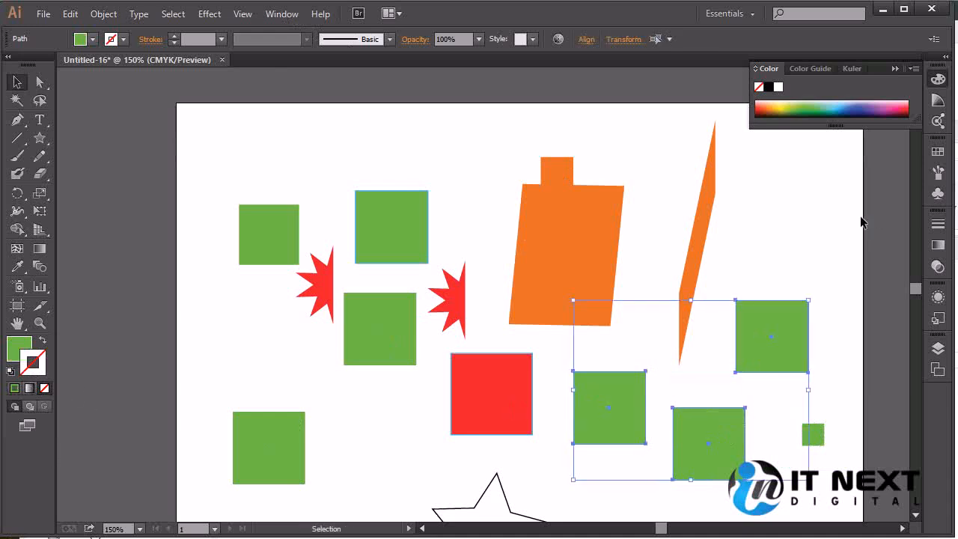
pyautogui.click(760, 114)
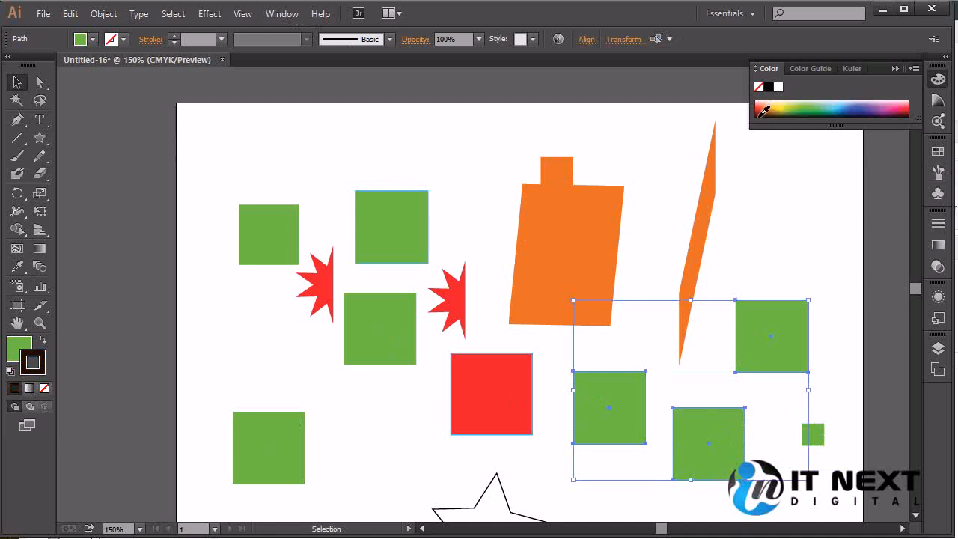
pyautogui.click(467, 173)
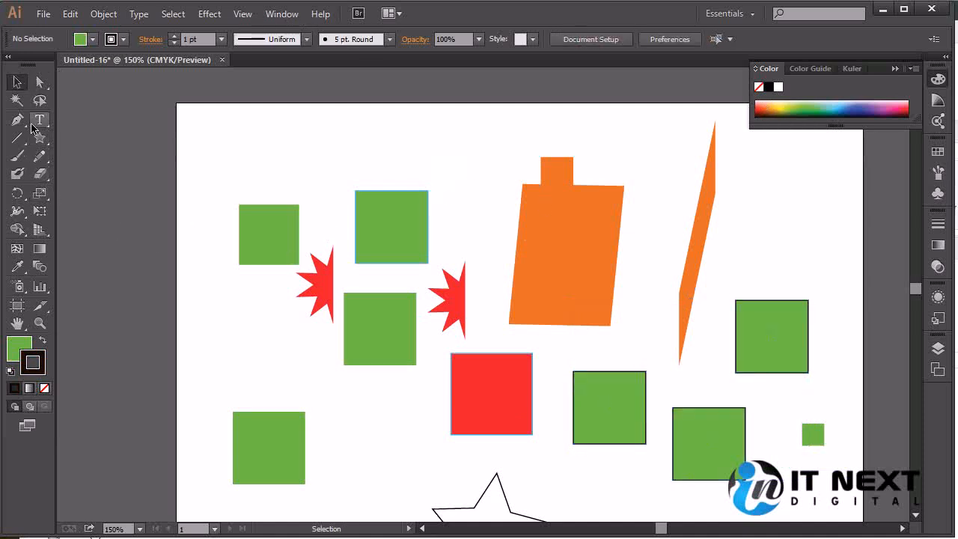
# Select all green squares with the Magic Wand and display the Magic Wand options below the Color panel.
pyautogui.click(17, 99)
pyautogui.click(714, 440)
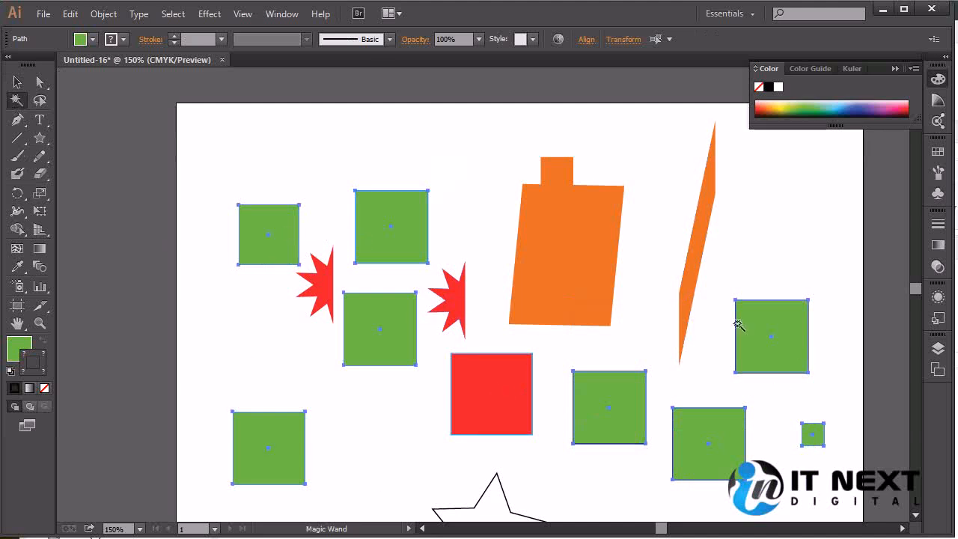
pyautogui.click(281, 13)
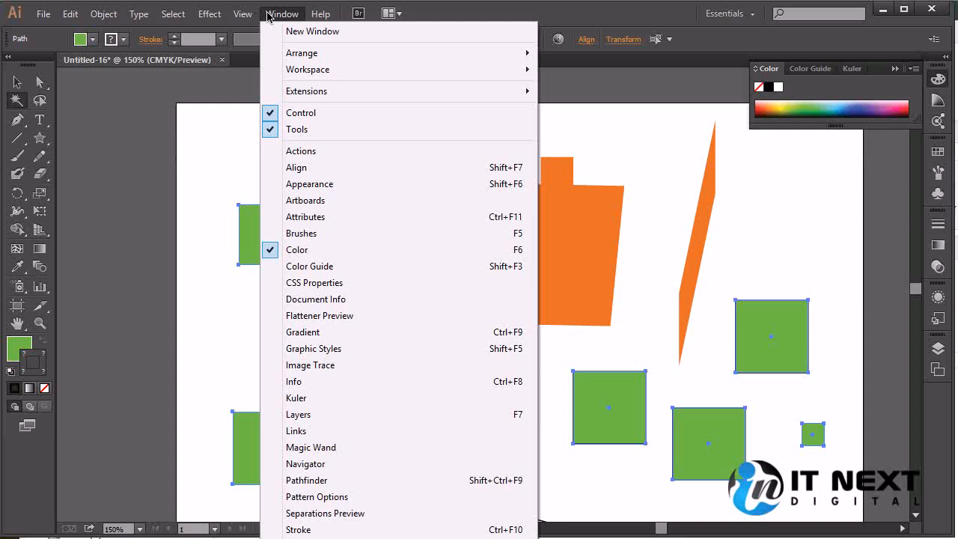
pyautogui.click(352, 448)
pyautogui.moveTo(150, 394); pyautogui.dragTo(834, 146)
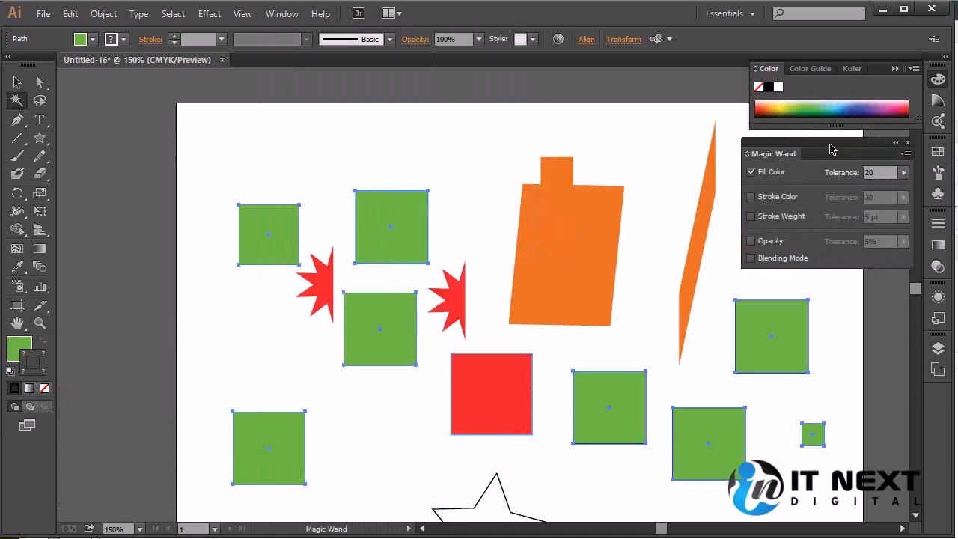
# Turn off Fill Color matching for the Magic Wand and try it on the blue-outlined green square and the smaller green square beside it.
pyautogui.click(761, 175)
pyautogui.click(17, 82)
pyautogui.click(216, 158)
pyautogui.click(378, 239)
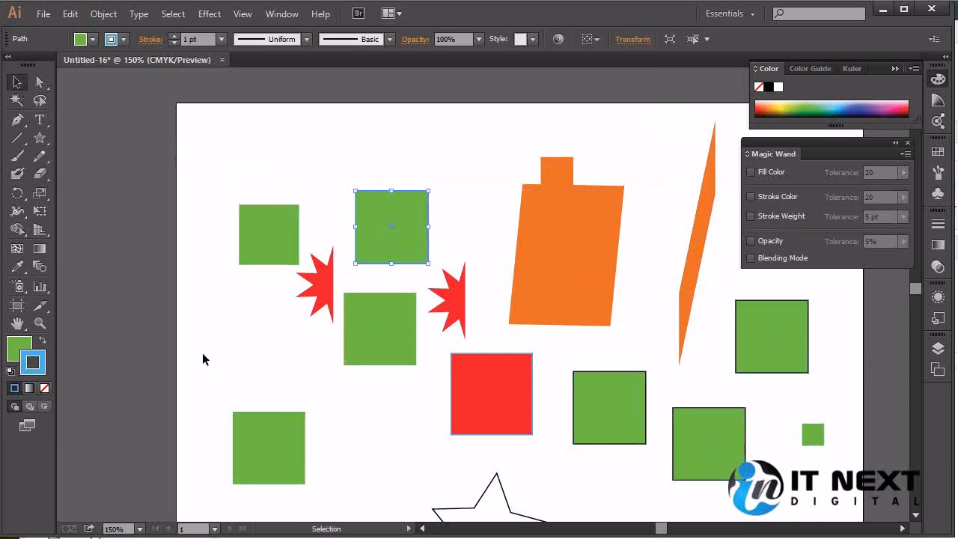
pyautogui.click(16, 99)
pyautogui.click(435, 149)
pyautogui.click(407, 215)
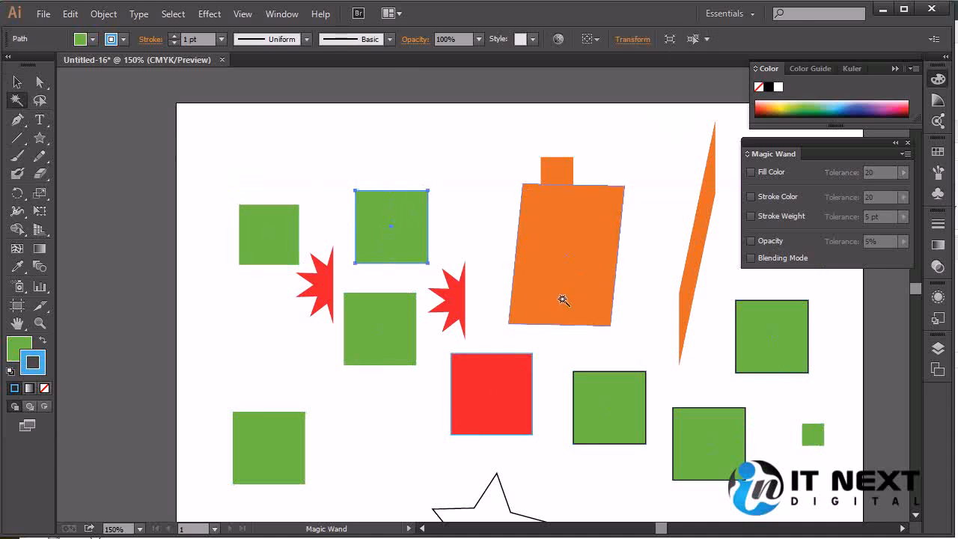
pyautogui.click(265, 247)
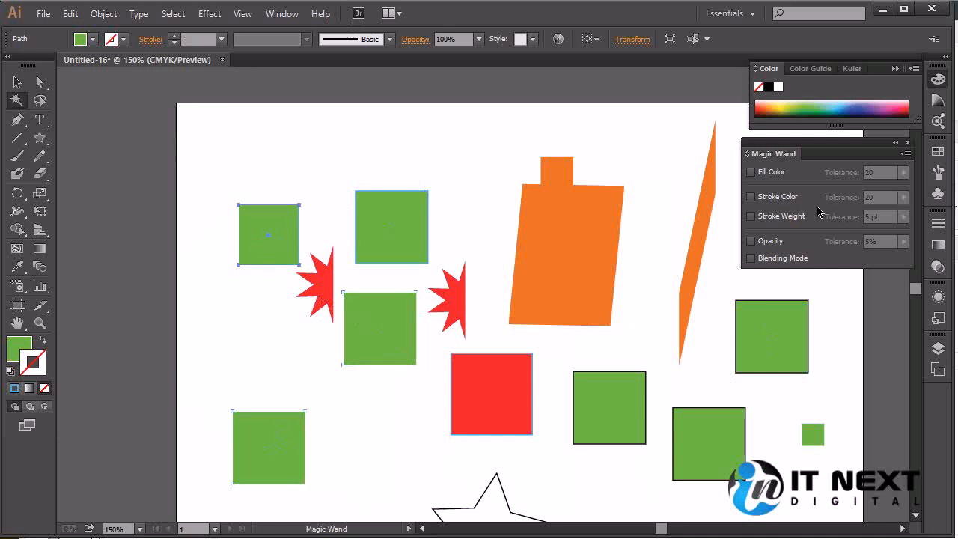
# Turn Fill Color matching back on and select all green squares with the Magic Wand.
pyautogui.click(752, 173)
pyautogui.click(706, 39)
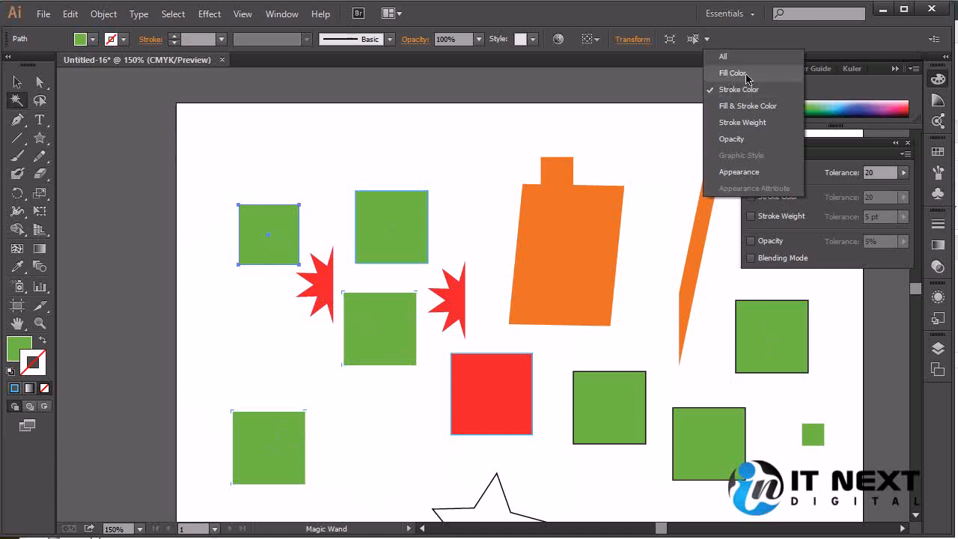
pyautogui.click(849, 91)
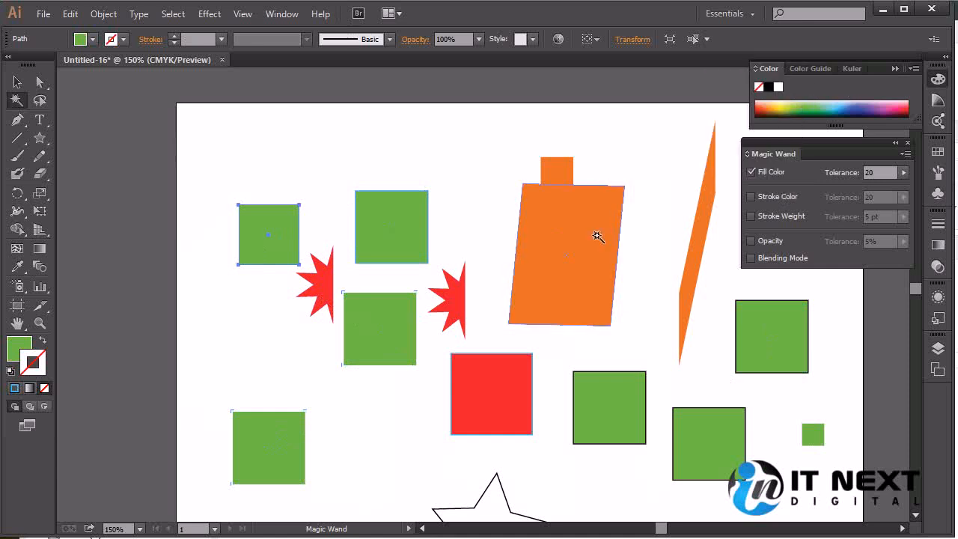
pyautogui.click(416, 217)
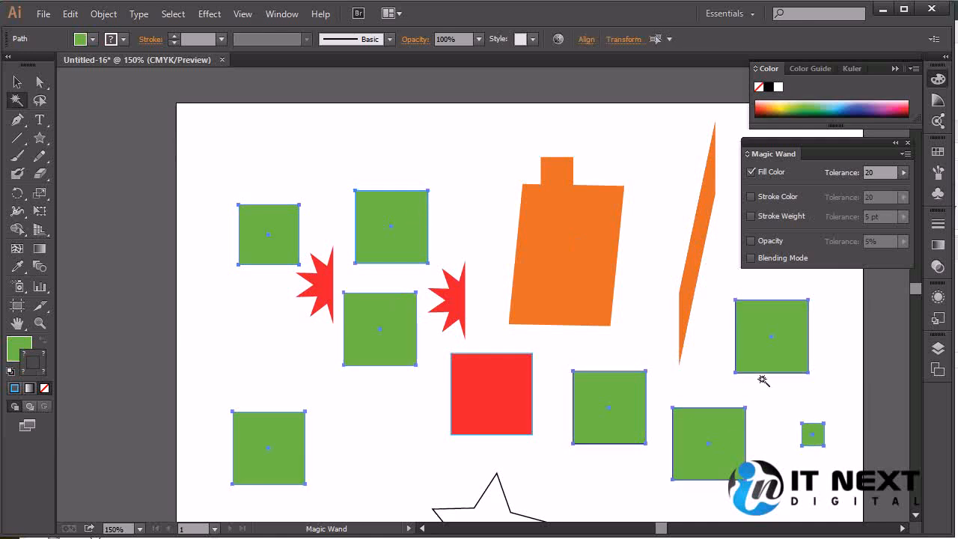
# Select every object sharing the stroke color of the upper-left green square using Select Similar, and clear the selection.
pyautogui.click(17, 83)
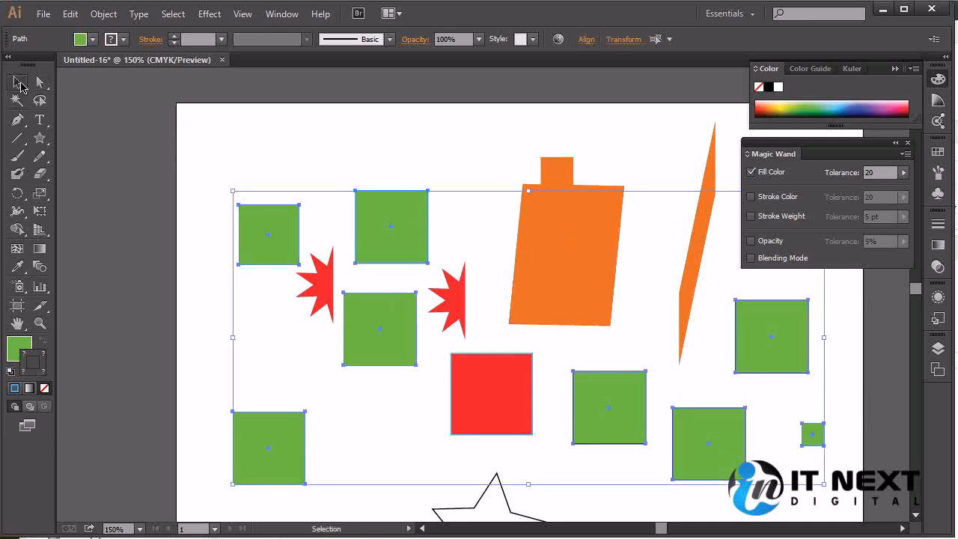
pyautogui.click(337, 129)
pyautogui.click(289, 218)
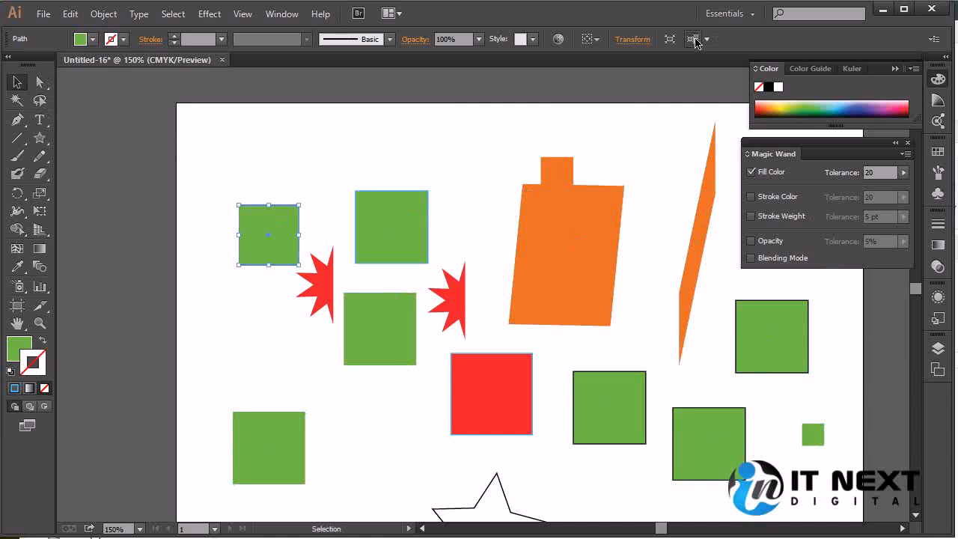
pyautogui.click(693, 40)
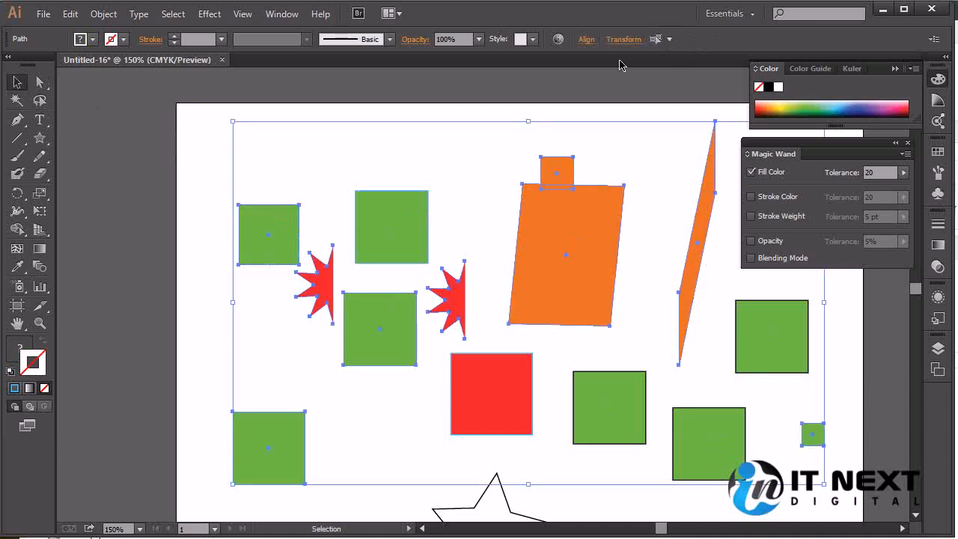
pyautogui.click(202, 319)
# Select all black-outlined green squares by matching the Stroke Color of the one beside the red square.
pyautogui.click(607, 397)
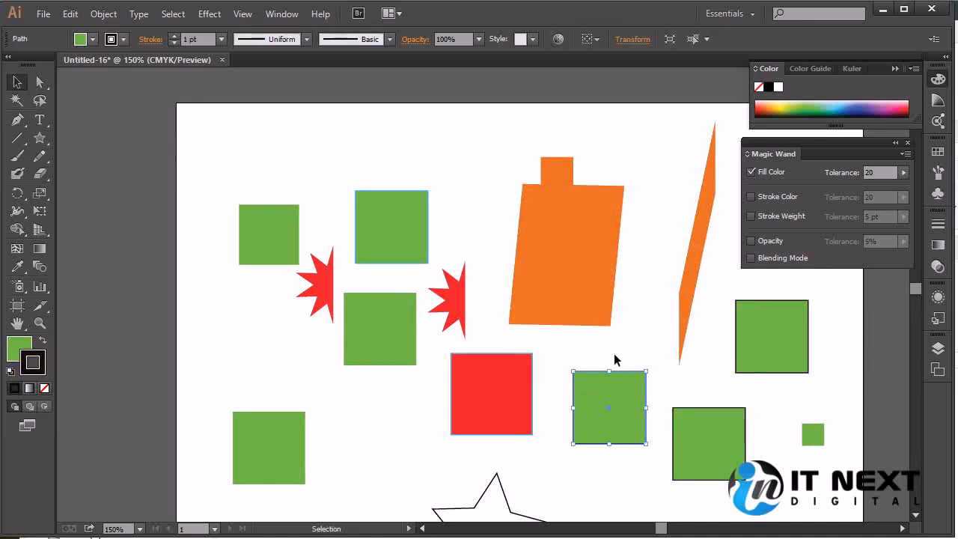
pyautogui.click(710, 41)
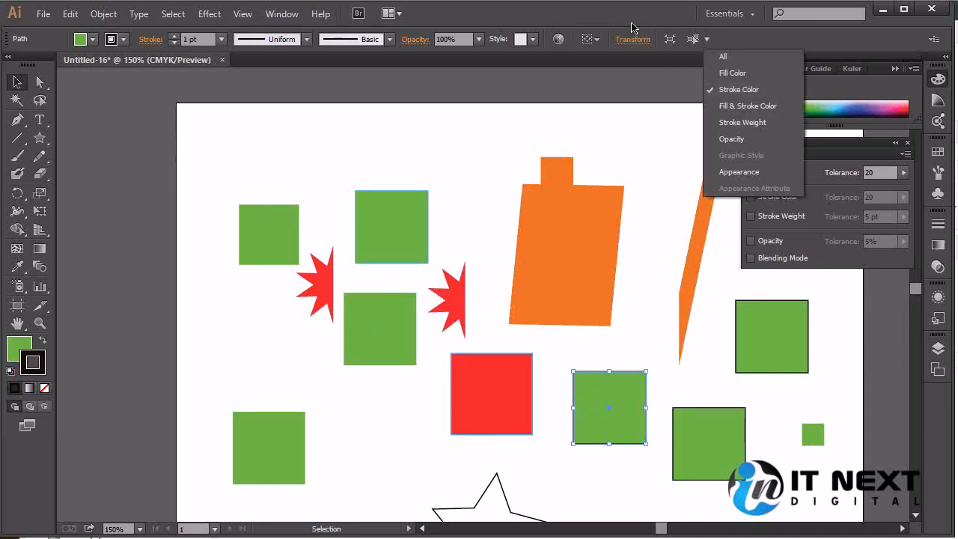
pyautogui.click(693, 39)
pyautogui.click(693, 39)
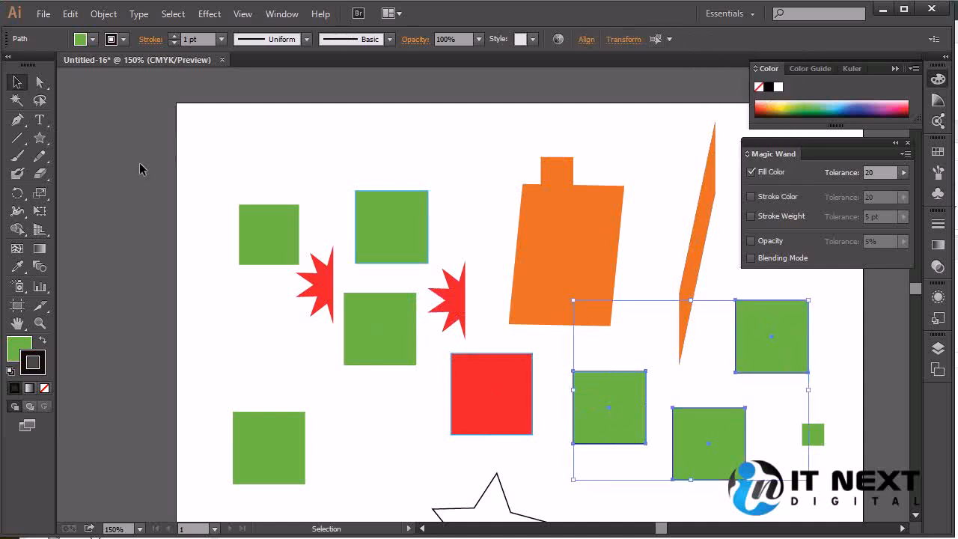
# Select all green squares with the Magic Wand, turn off Fill Color matching and clear the selection.
pyautogui.click(16, 100)
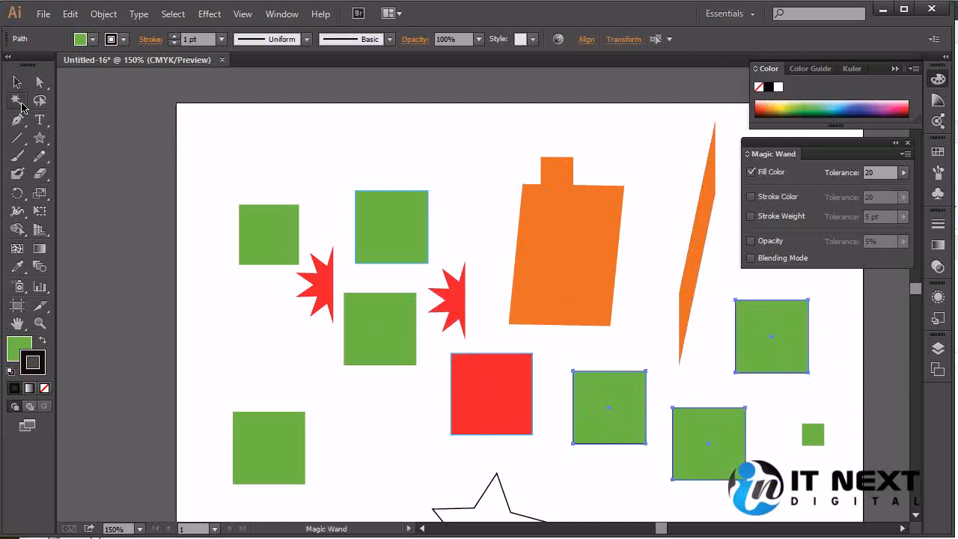
pyautogui.click(391, 219)
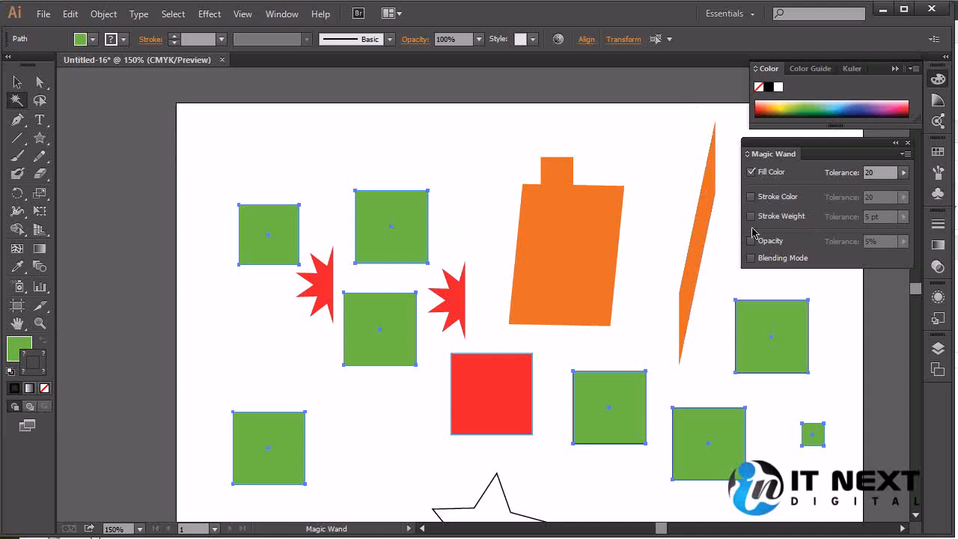
pyautogui.click(751, 172)
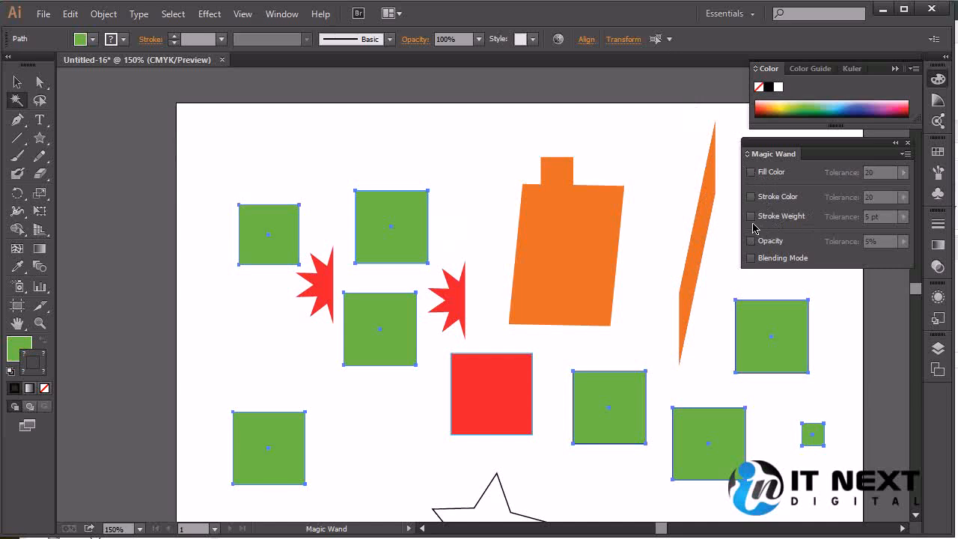
pyautogui.click(776, 448)
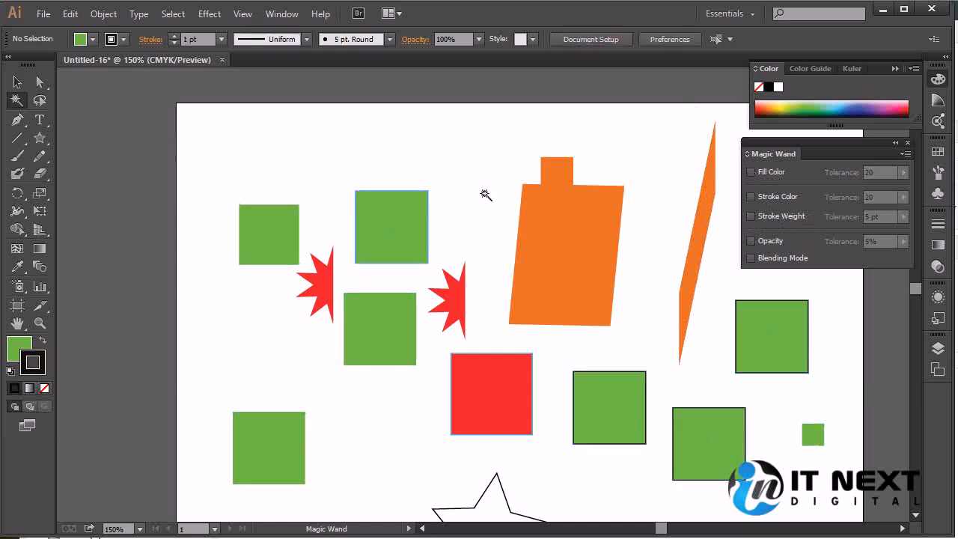
# Set the stroke weight of the lowest black-outlined green square to 5 pt.
pyautogui.click(17, 81)
pyautogui.click(711, 445)
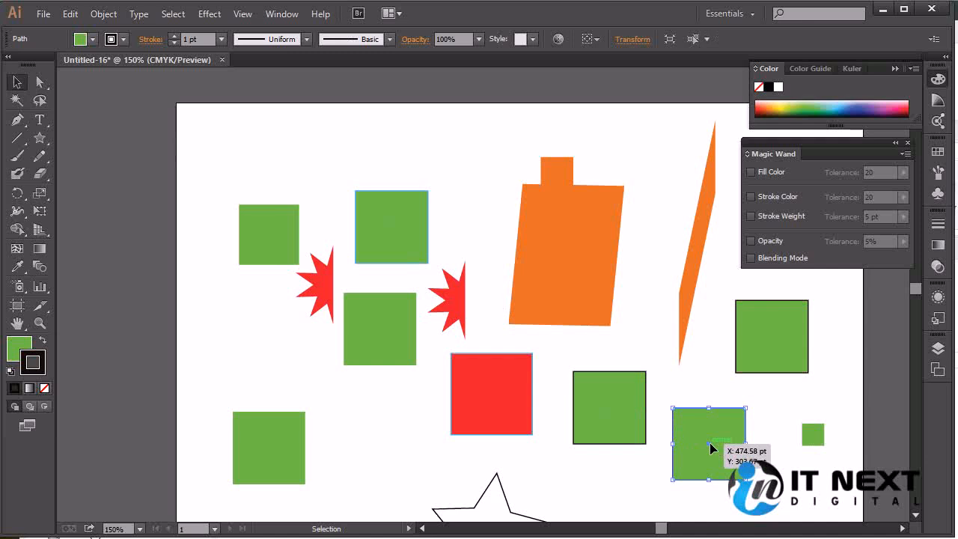
pyautogui.click(223, 39)
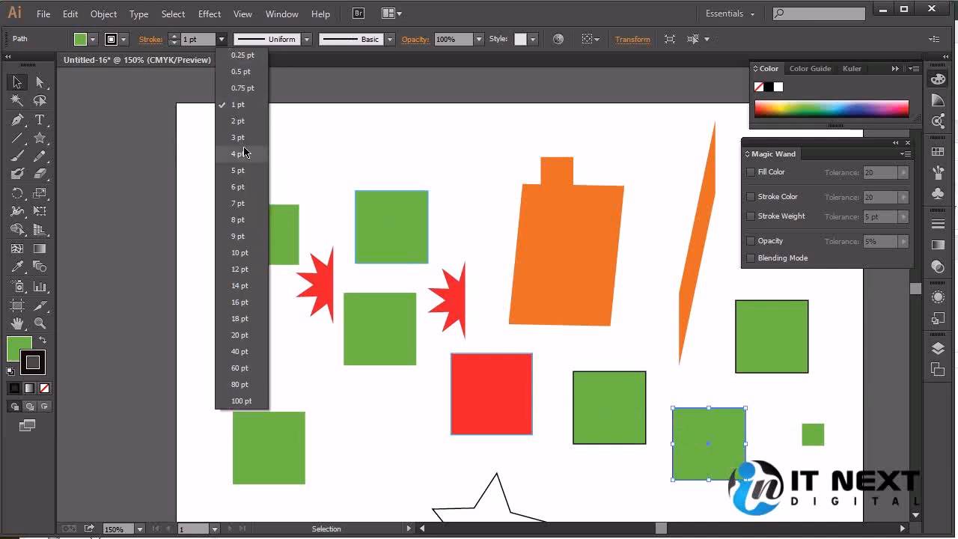
pyautogui.click(237, 170)
# Set the stroke weight of the black-outlined green square beside the red square to 3 pt.
pyautogui.click(626, 385)
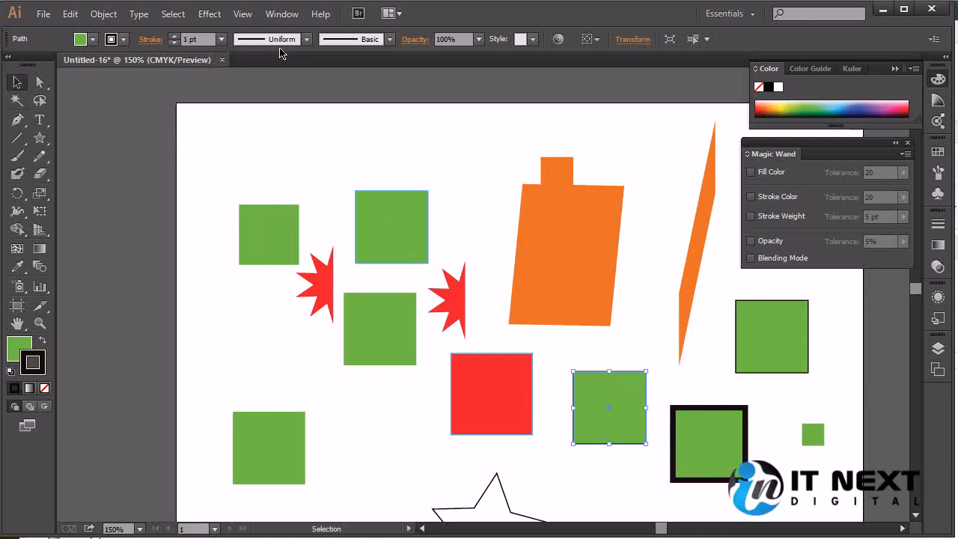
pyautogui.click(222, 40)
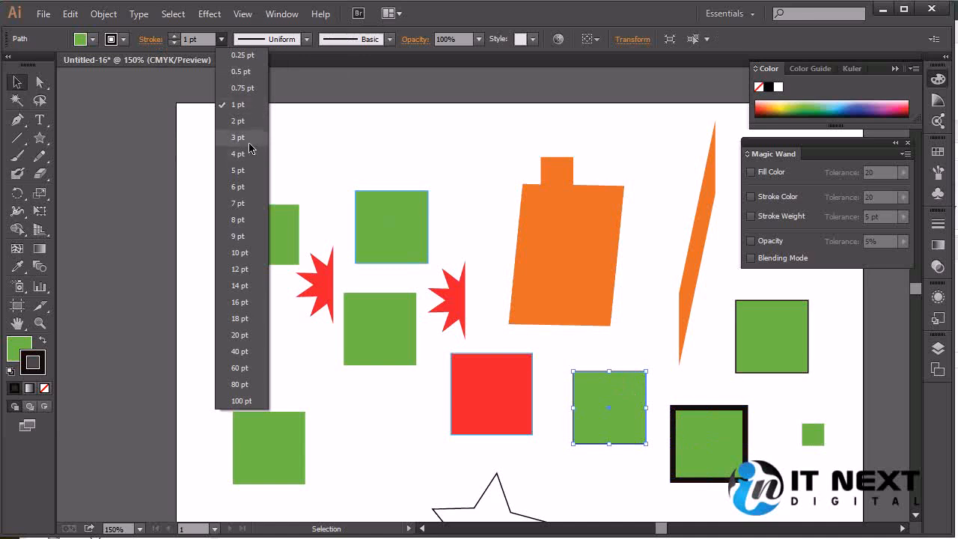
pyautogui.click(250, 140)
# Set the stroke weight of the black-outlined green square below the Magic Wand options to 2 pt.
pyautogui.click(796, 364)
pyautogui.click(222, 40)
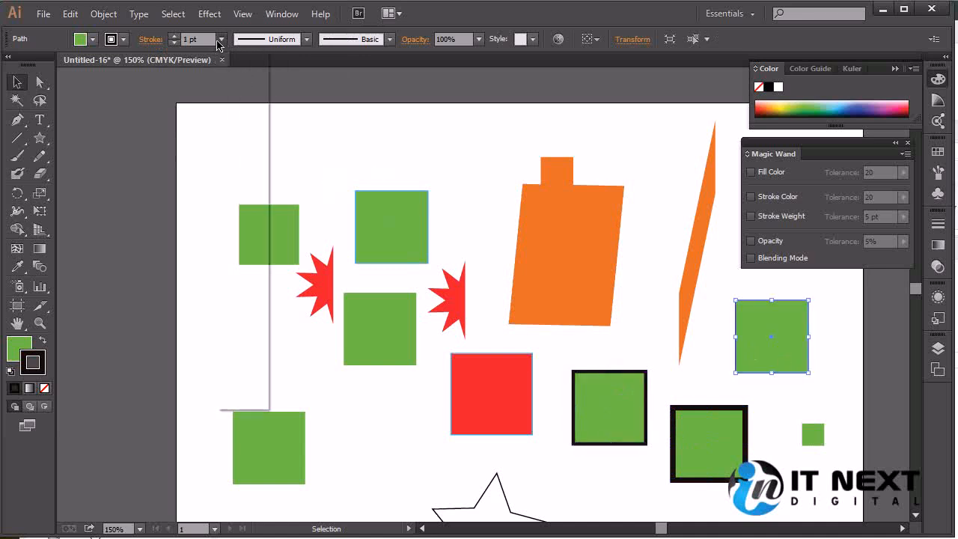
pyautogui.click(233, 120)
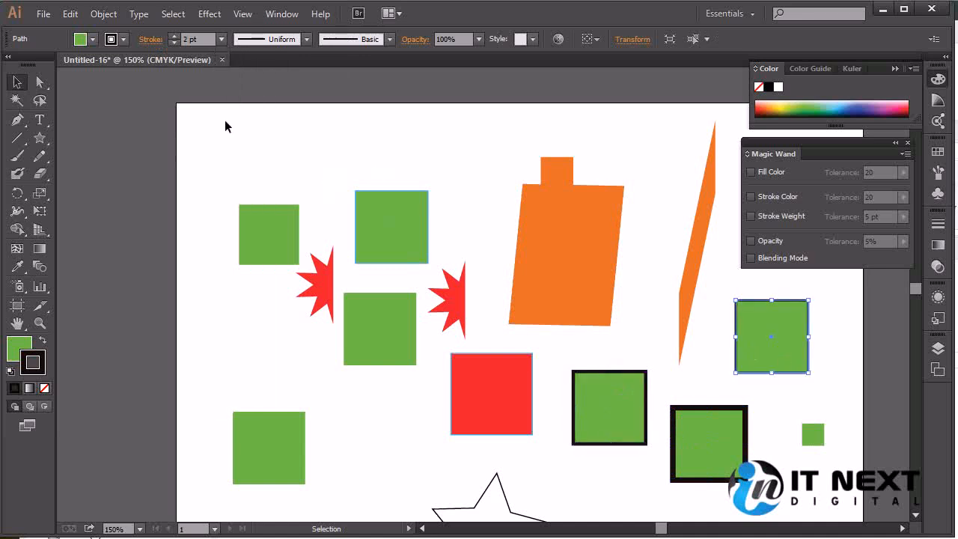
# Duplicate the 2 pt outlined green square into the gap beside the red square and set the copy's stroke weight to 5 pt.
pyautogui.moveTo(787, 342)
pyautogui.mouseDown()
pyautogui.moveTo(462, 436)
pyautogui.moveTo(385, 439)
pyautogui.mouseUp()
pyautogui.click(222, 41)
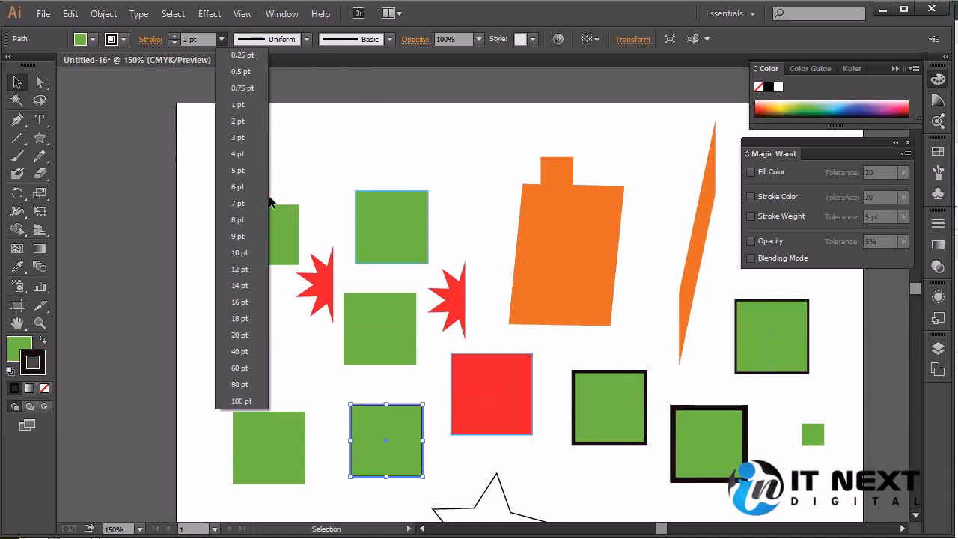
pyautogui.click(238, 170)
pyautogui.click(649, 284)
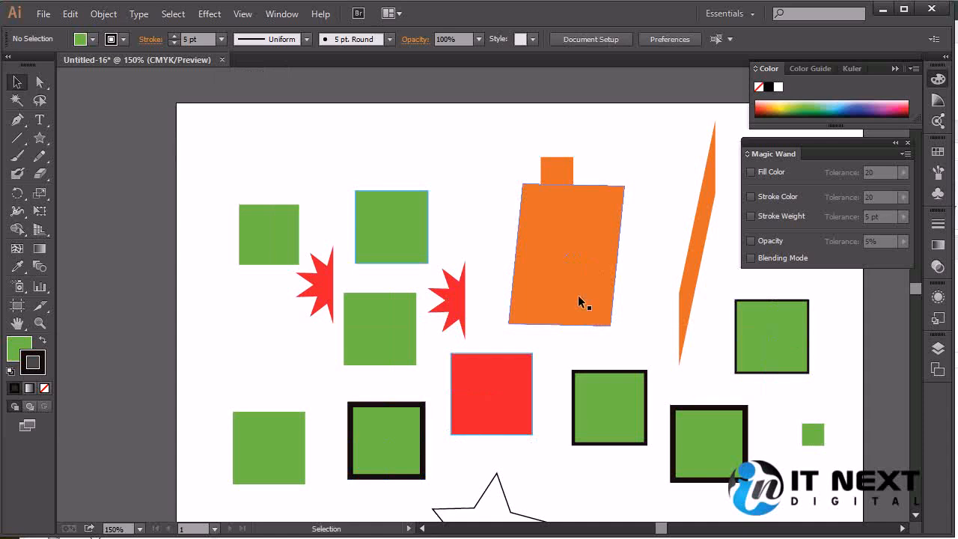
# Pick the copied green square using the Magic Wand with no matching attributes enabled, and clear the selection.
pyautogui.click(16, 99)
pyautogui.click(412, 433)
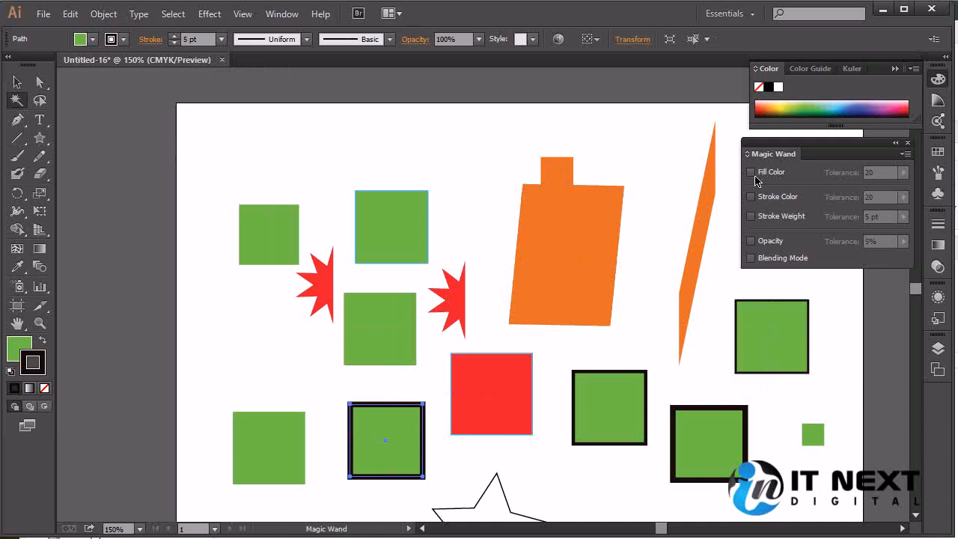
pyautogui.click(245, 348)
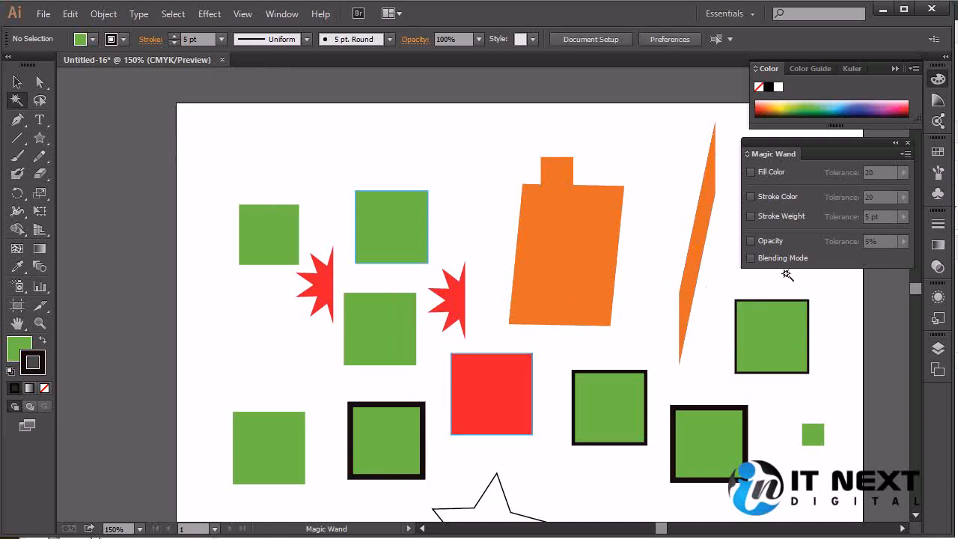
# Enable Stroke Color matching, select all objects outlined like the copied green square with the Magic Wand, and clear the selection.
pyautogui.click(751, 196)
pyautogui.click(605, 268)
pyautogui.click(389, 439)
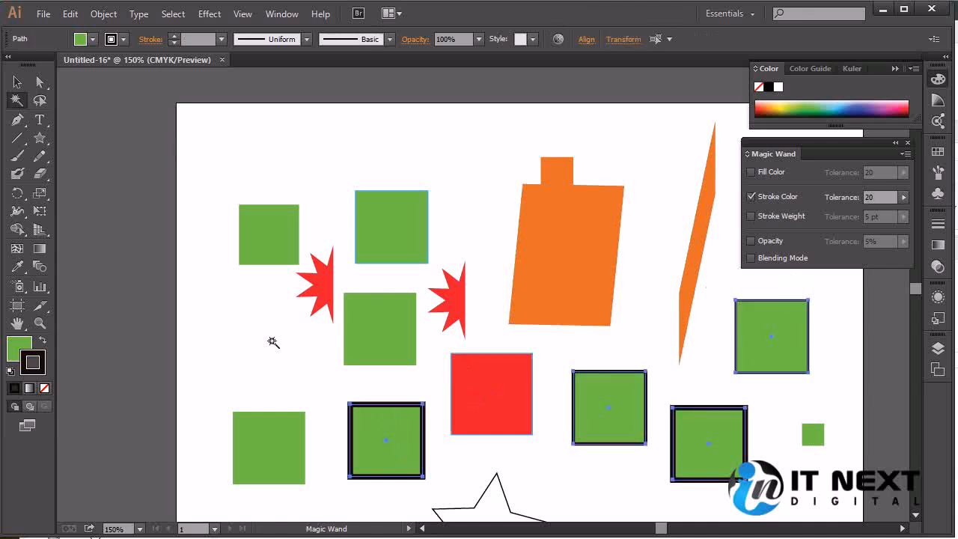
pyautogui.click(268, 338)
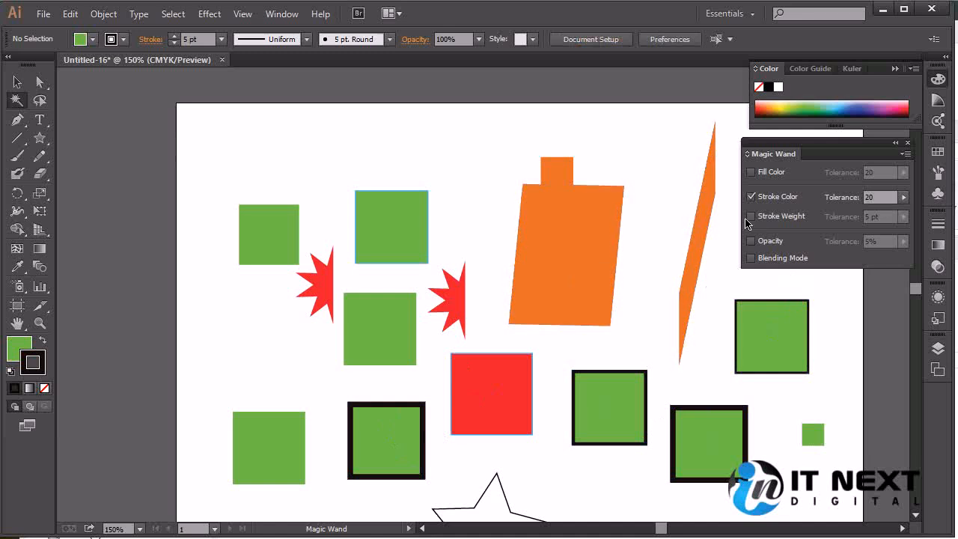
# Switch Magic Wand matching from Stroke Color to Stroke Weight and select objects matching the thick-outlined green square near the small green square.
pyautogui.click(752, 197)
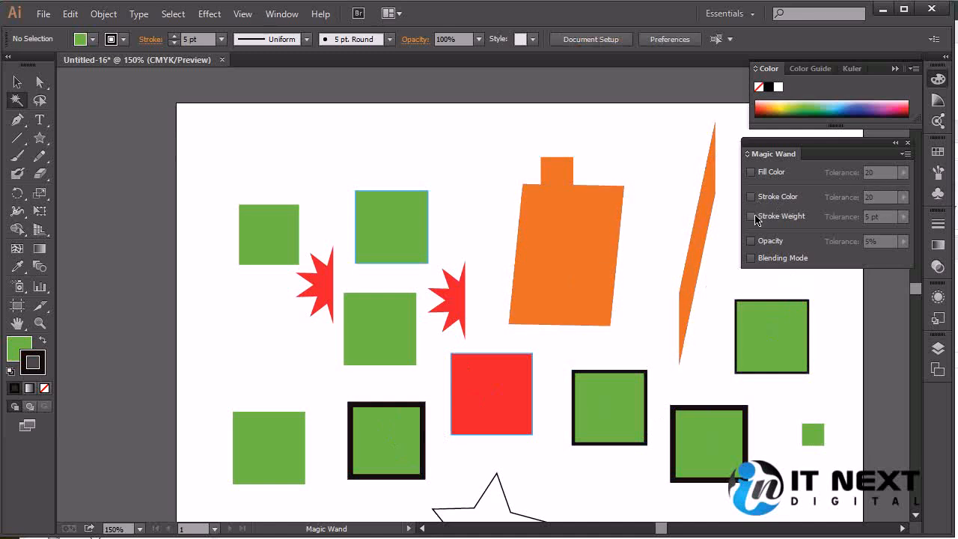
pyautogui.click(752, 216)
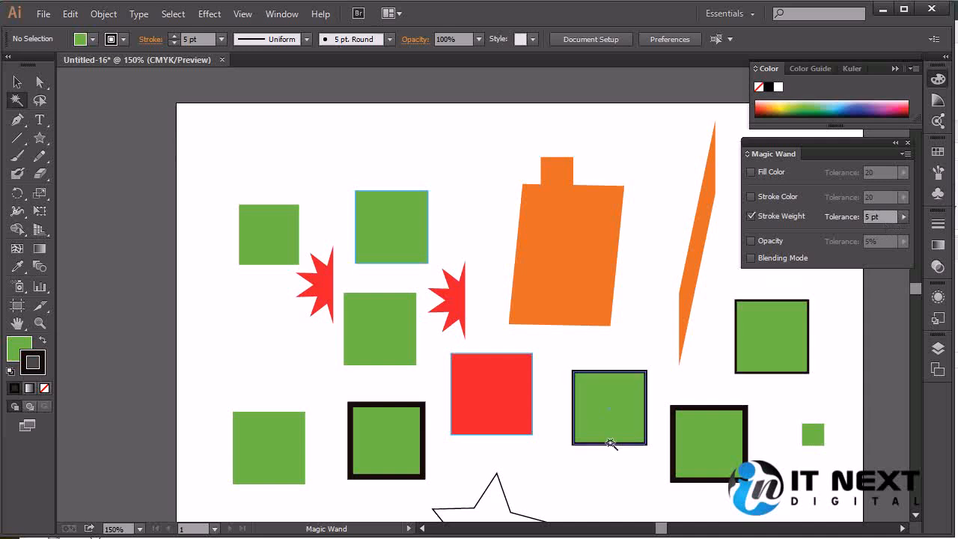
pyautogui.click(726, 436)
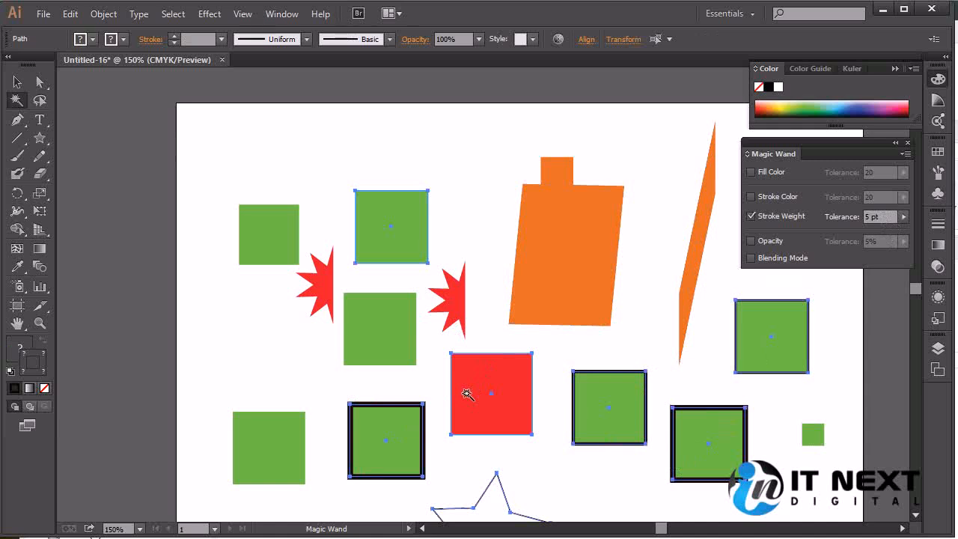
# Set the Stroke Weight tolerance to 2 pt and select objects matching the 2 pt outlined green square.
pyautogui.click(903, 216)
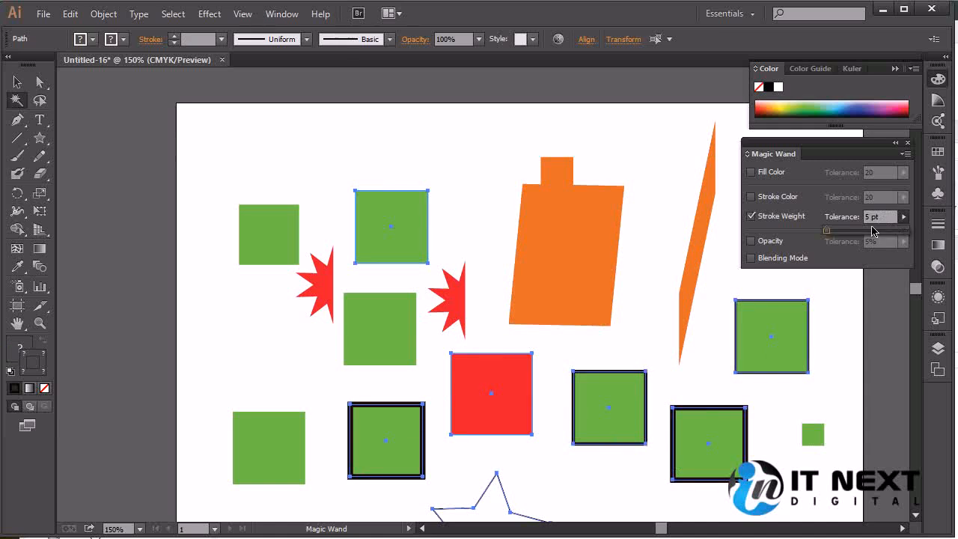
pyautogui.click(869, 217)
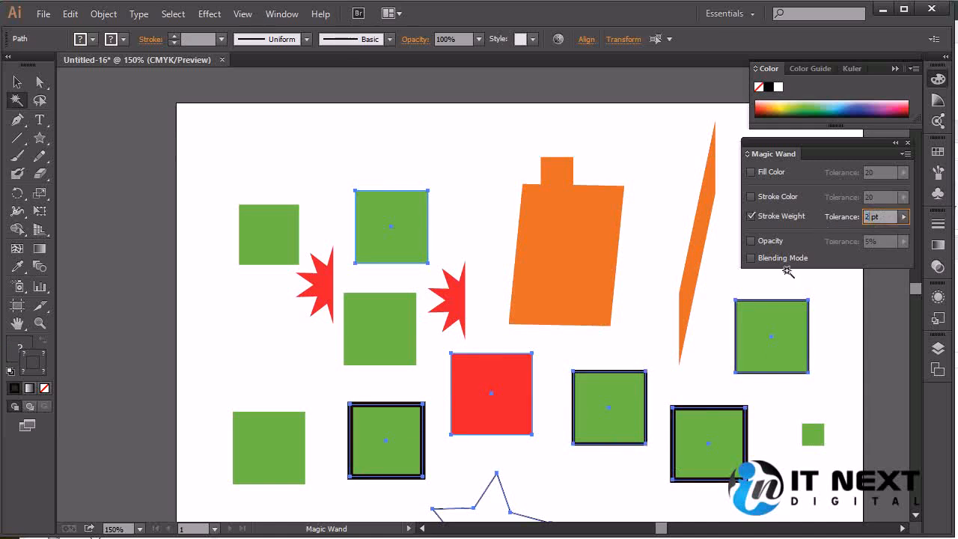
pyautogui.click(642, 322)
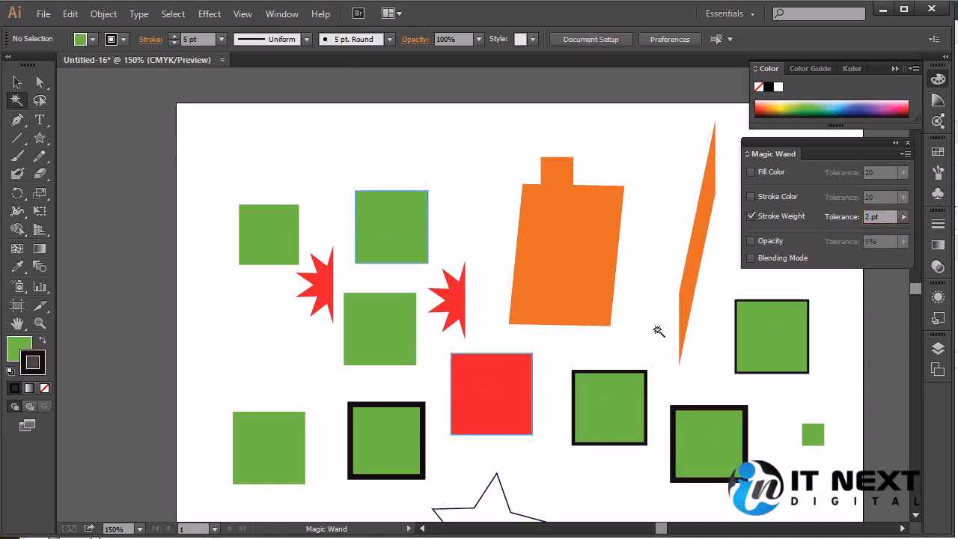
pyautogui.click(767, 341)
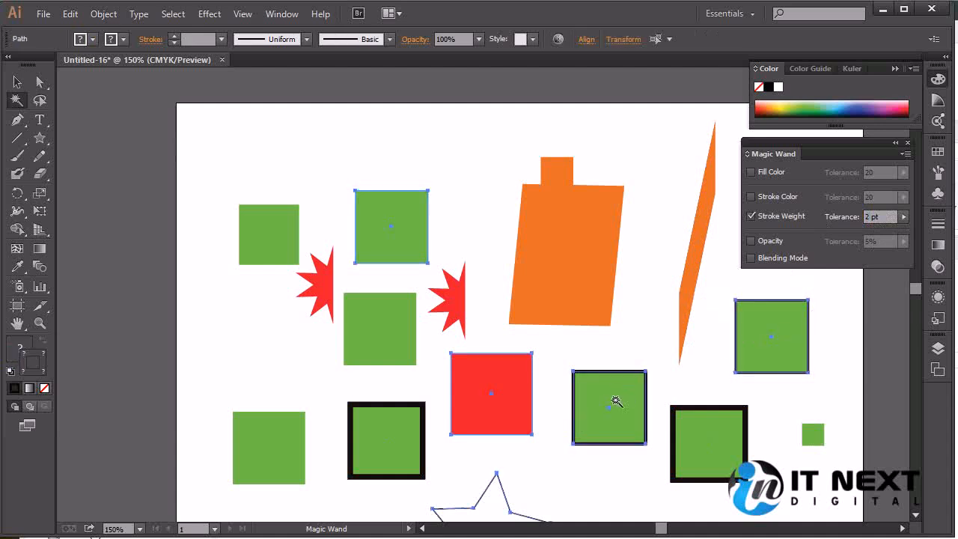
# Set the Stroke Weight tolerance to 1 pt and select objects matching the 2 pt outlined green square.
pyautogui.click(904, 216)
pyautogui.click(873, 216)
pyautogui.click(717, 293)
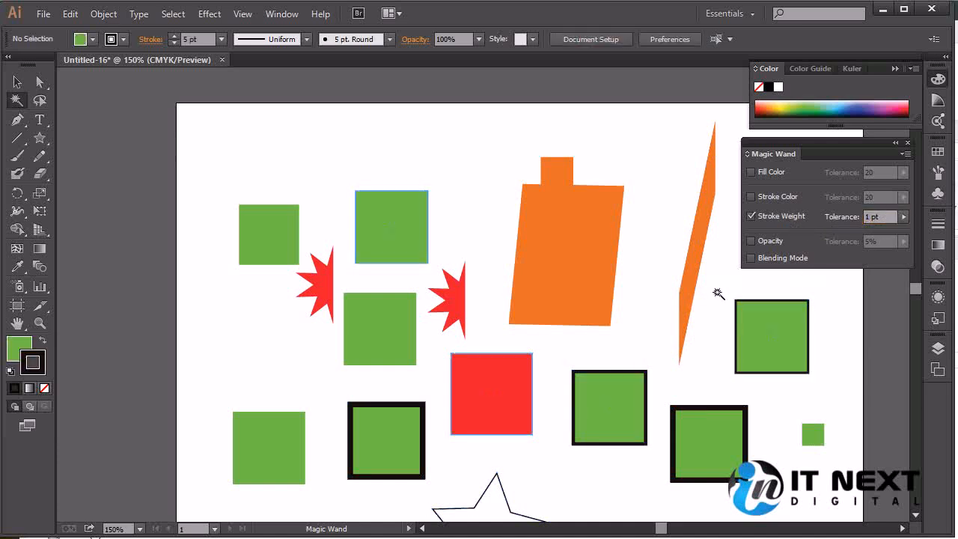
pyautogui.click(774, 320)
# Select objects matching the red square's stroke weight, and those matching the thick-outlined green square near the small green square.
pyautogui.click(538, 364)
pyautogui.click(502, 372)
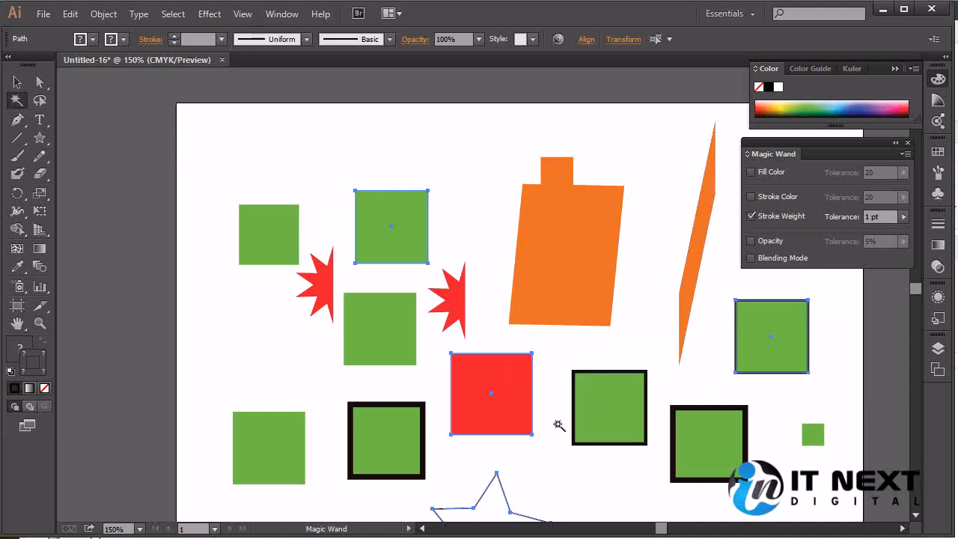
pyautogui.click(704, 435)
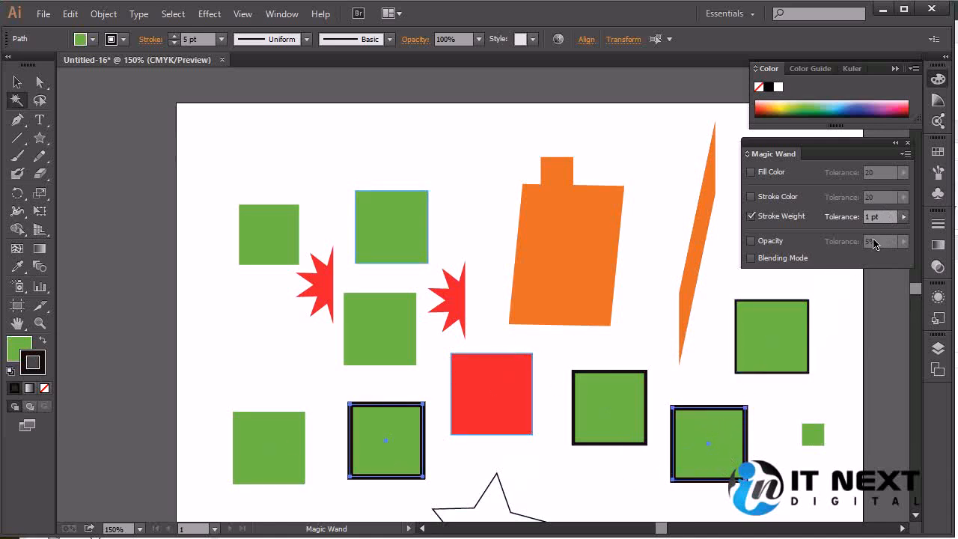
# Set the Stroke Weight tolerance to 5 pt and select objects matching the thick-outlined green square near the small green square.
pyautogui.doubleClick(871, 215)
pyautogui.write('5')
pyautogui.click(628, 349)
pyautogui.click(697, 422)
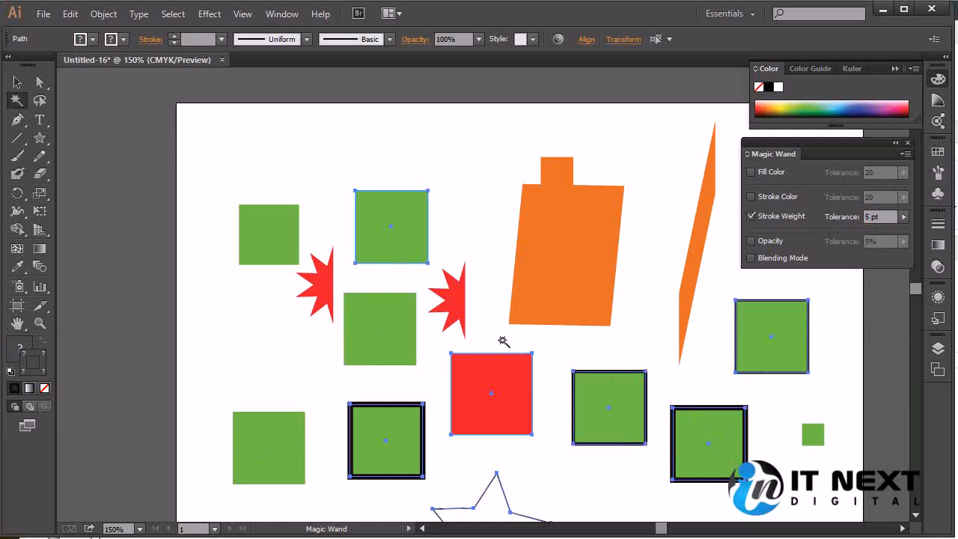
# Set the Stroke Weight tolerance back to 1 pt and reselect objects matching the thick-outlined green square near the small green square.
pyautogui.doubleClick(868, 215)
pyautogui.click(710, 381)
pyautogui.click(710, 438)
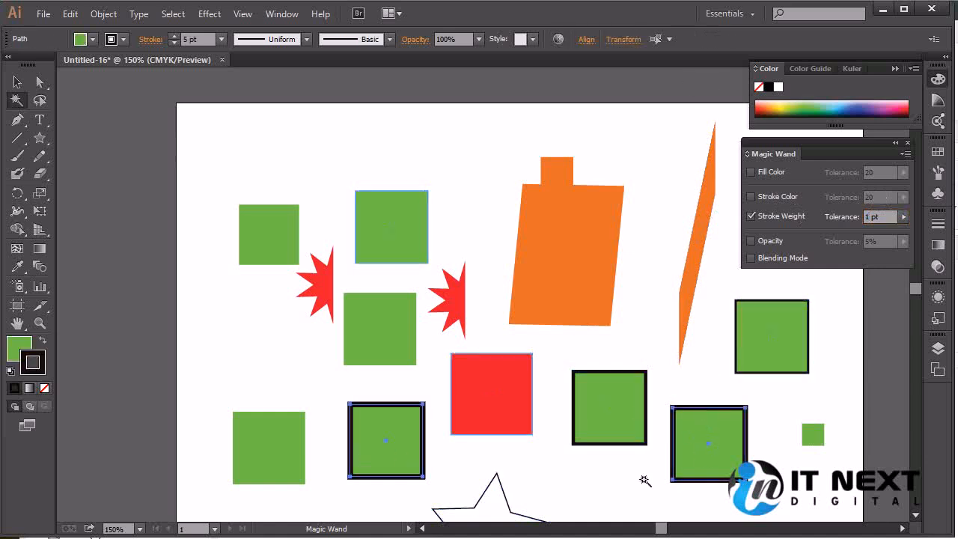
# Compare the stroke weight selections made from the 3 pt outlined, red, 5 pt outlined and 2 pt outlined squares.
pyautogui.click(628, 403)
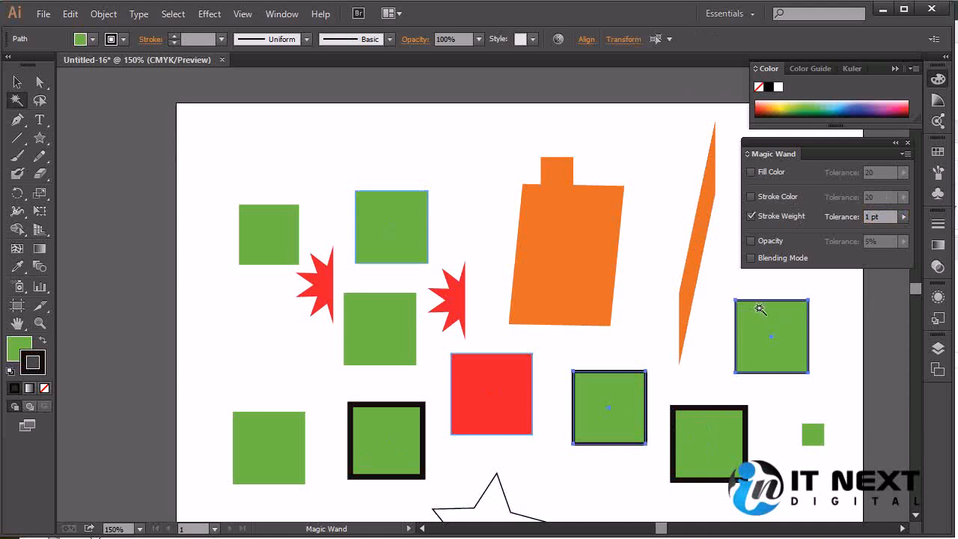
pyautogui.click(459, 385)
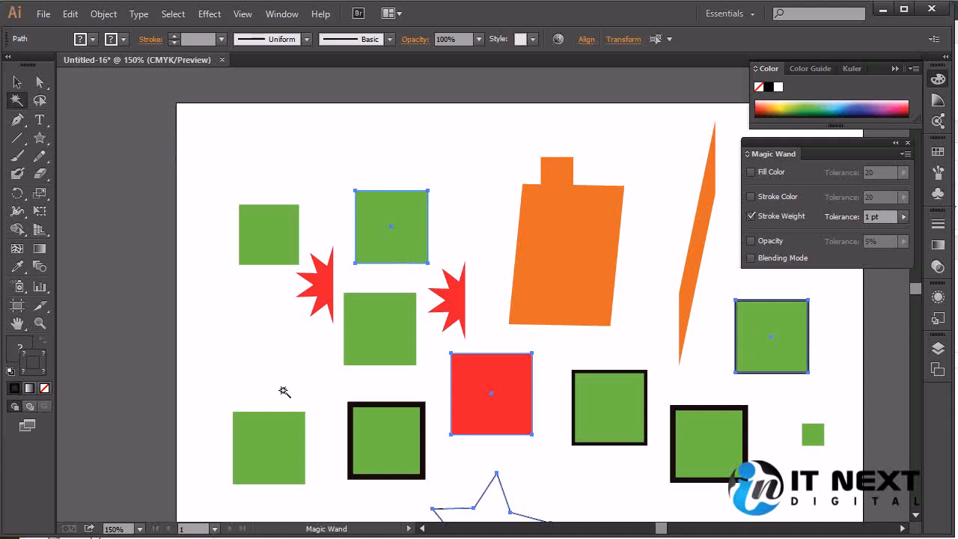
pyautogui.keyDown('shift'); pyautogui.click(628, 418); pyautogui.keyUp('shift')
pyautogui.click(718, 433)
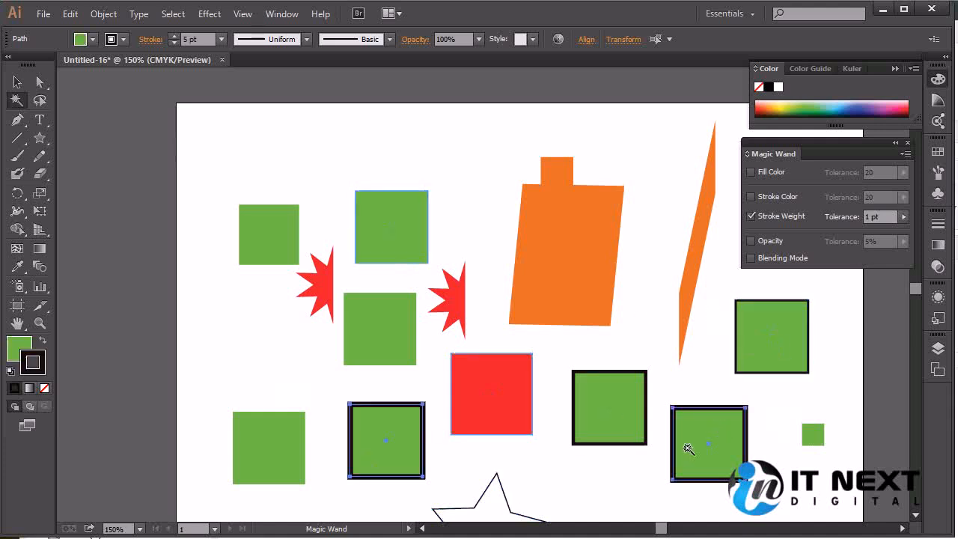
pyautogui.click(771, 341)
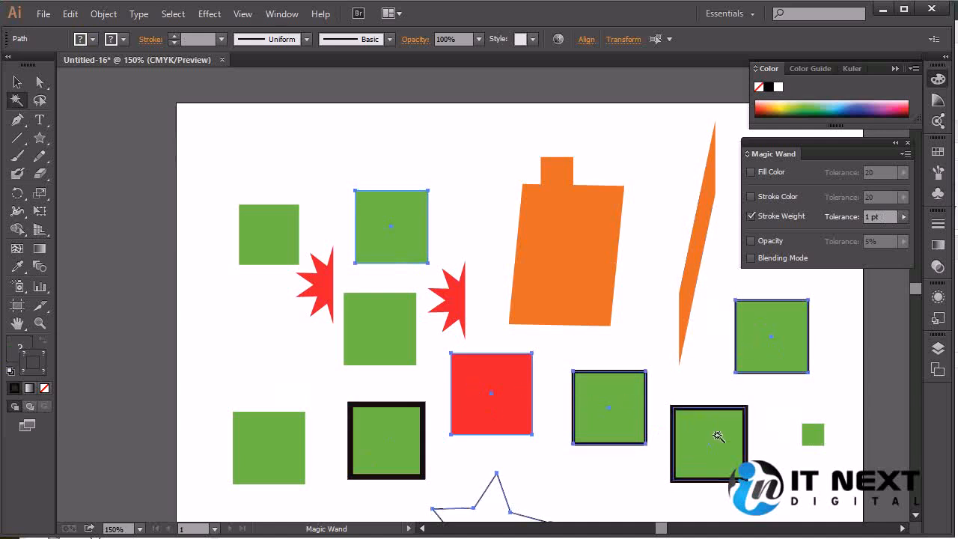
# Select objects matching the red square's stroke weight with the Magic Wand, and turn off Stroke Weight matching.
pyautogui.click(491, 372)
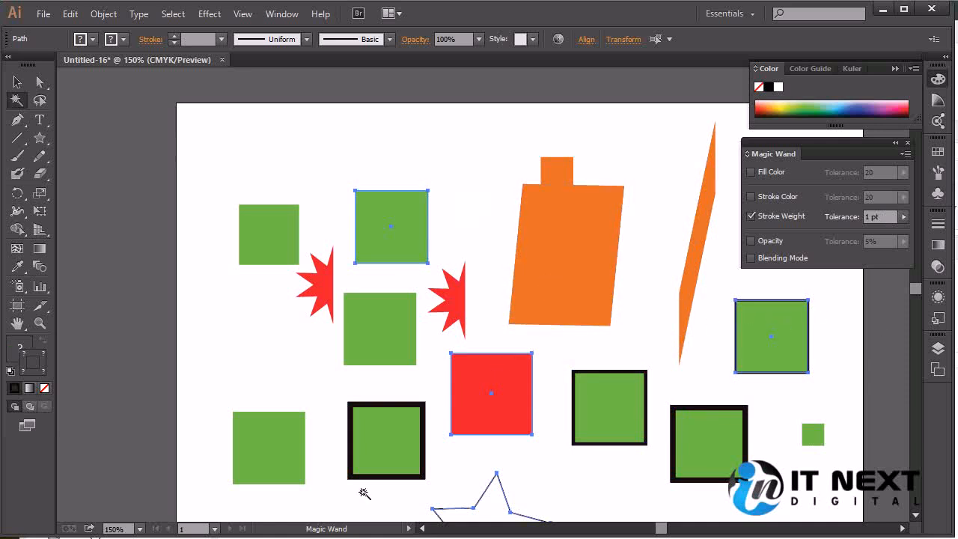
pyautogui.click(751, 216)
pyautogui.click(600, 293)
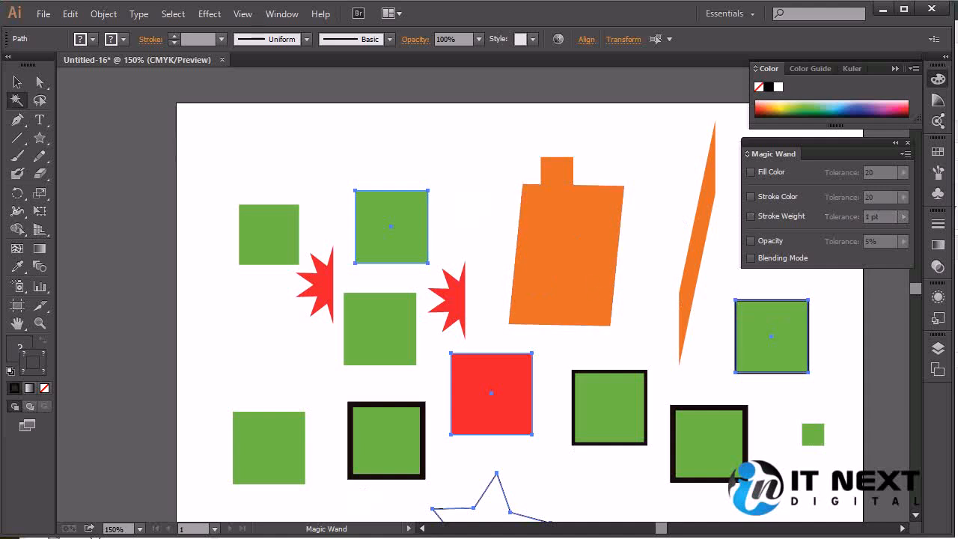